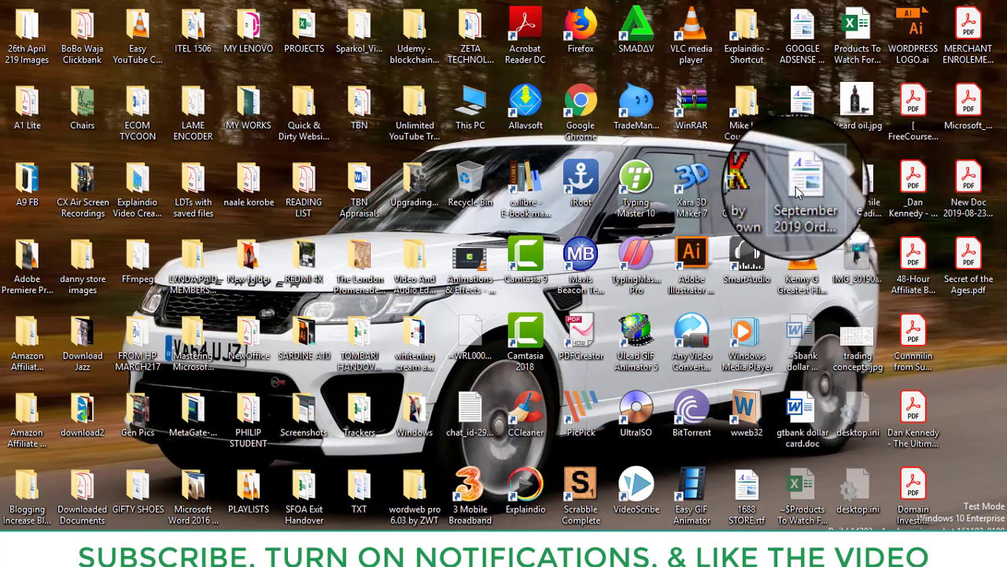
Step: Confirm Bluetooth is running in the tray, then bring up September 2019 Order.rtf's context menu
{"action": "left_click", "coordinate": [802, 211]}
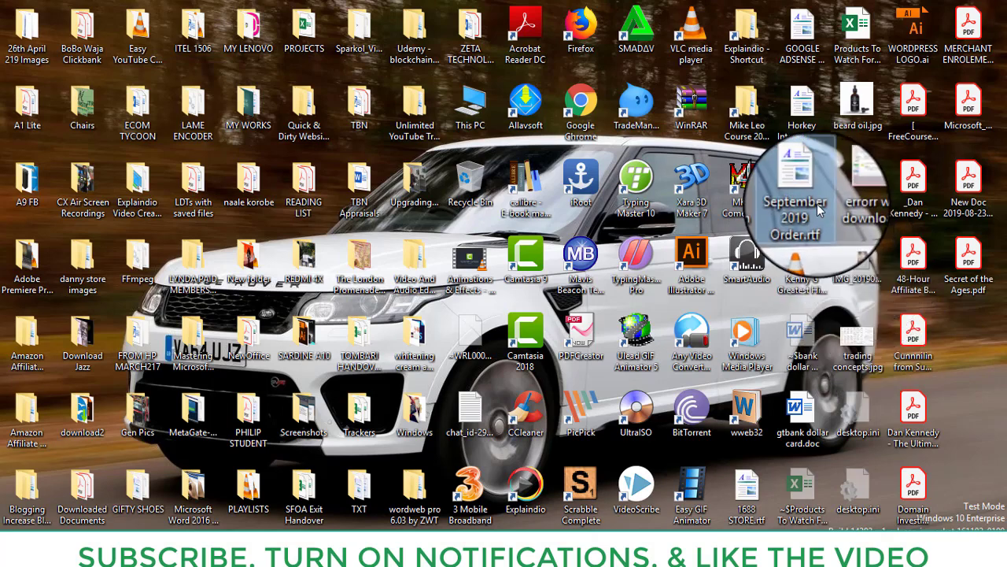
{"action": "mouse_move", "coordinate": [804, 189]}
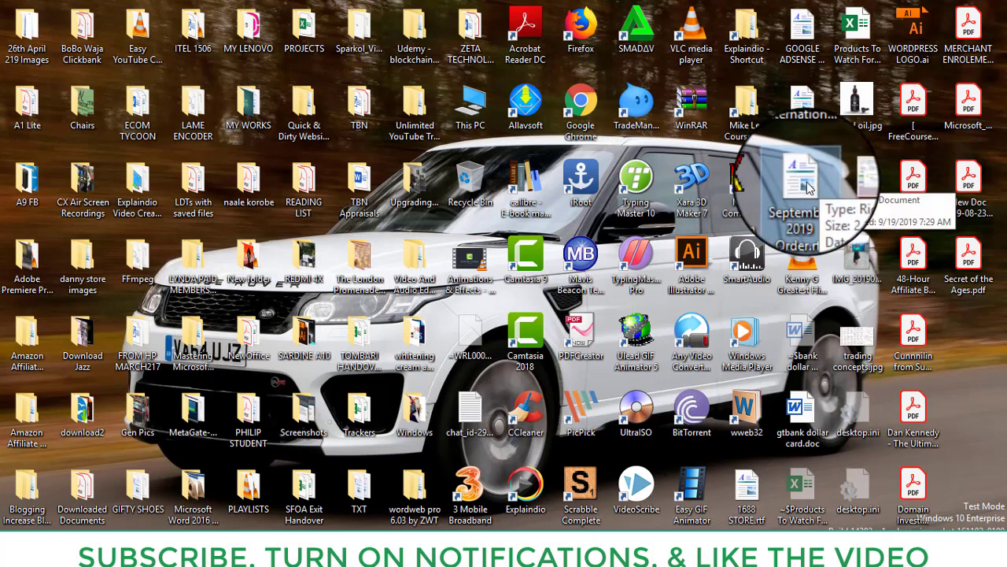
{"action": "right_click", "coordinate": [809, 187]}
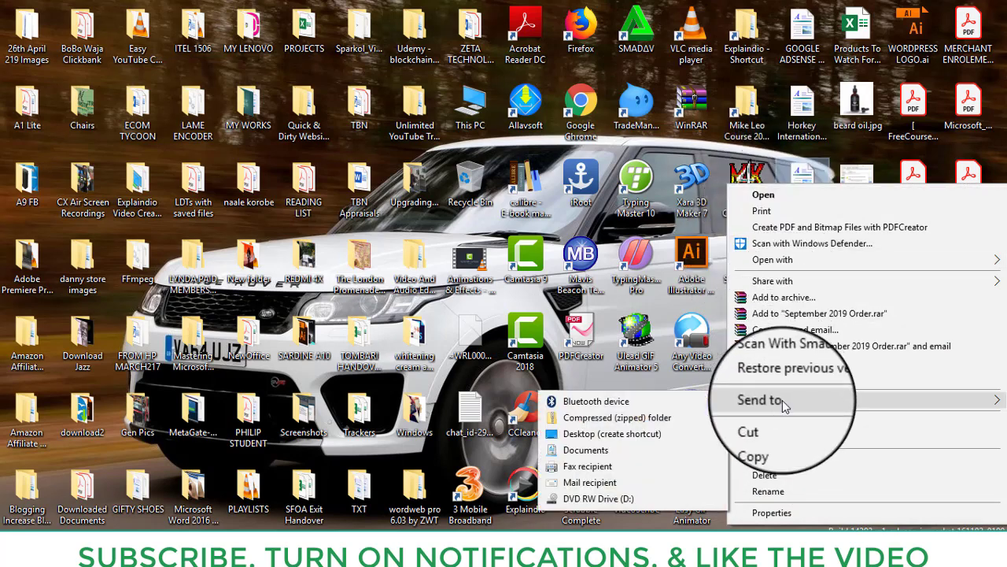
{"action": "mouse_move", "coordinate": [768, 399]}
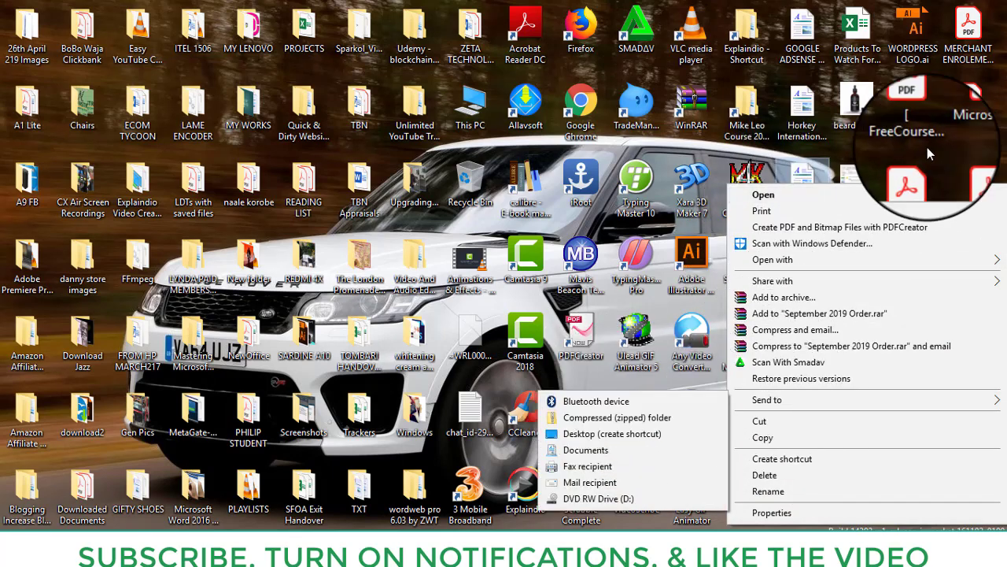
{"action": "left_click", "coordinate": [897, 554]}
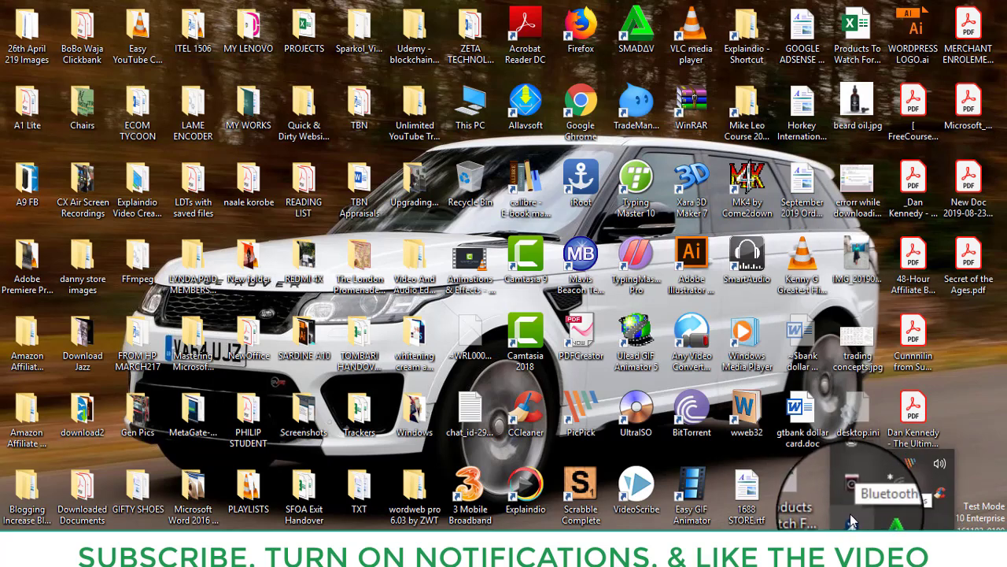
{"action": "left_click", "coordinate": [850, 513]}
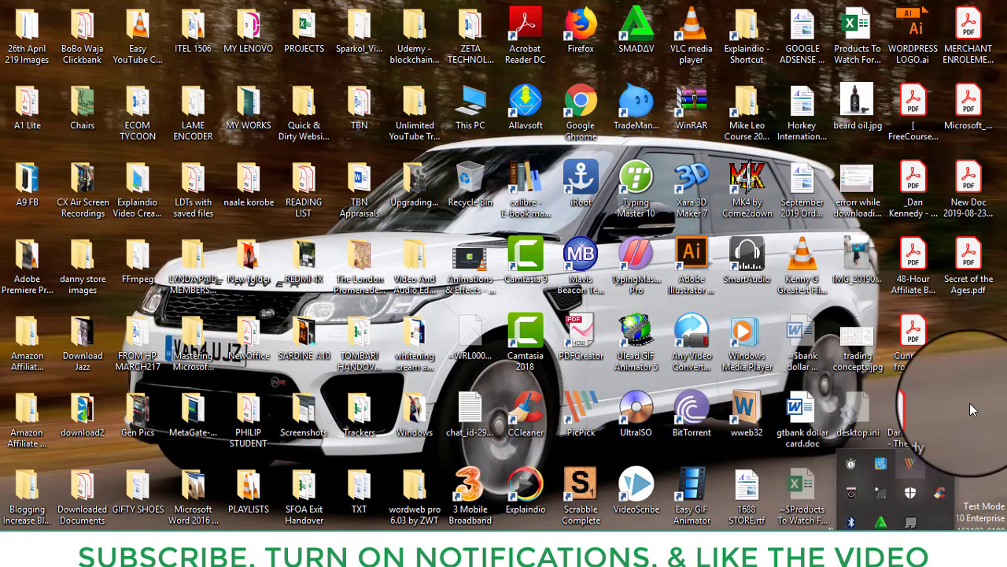
{"action": "left_click", "coordinate": [813, 187]}
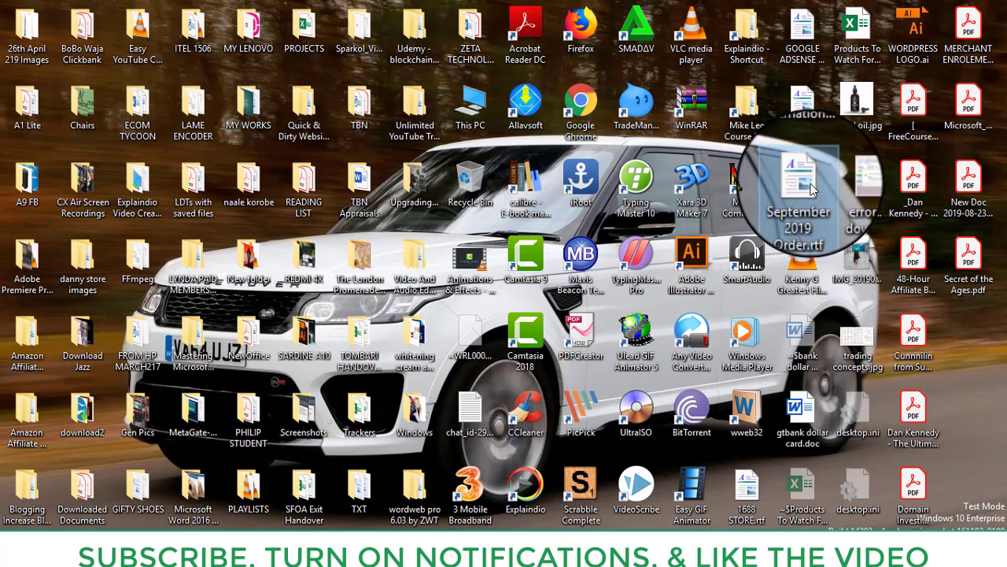
{"action": "right_click", "coordinate": [813, 187]}
{"action": "mouse_move", "coordinate": [767, 399]}
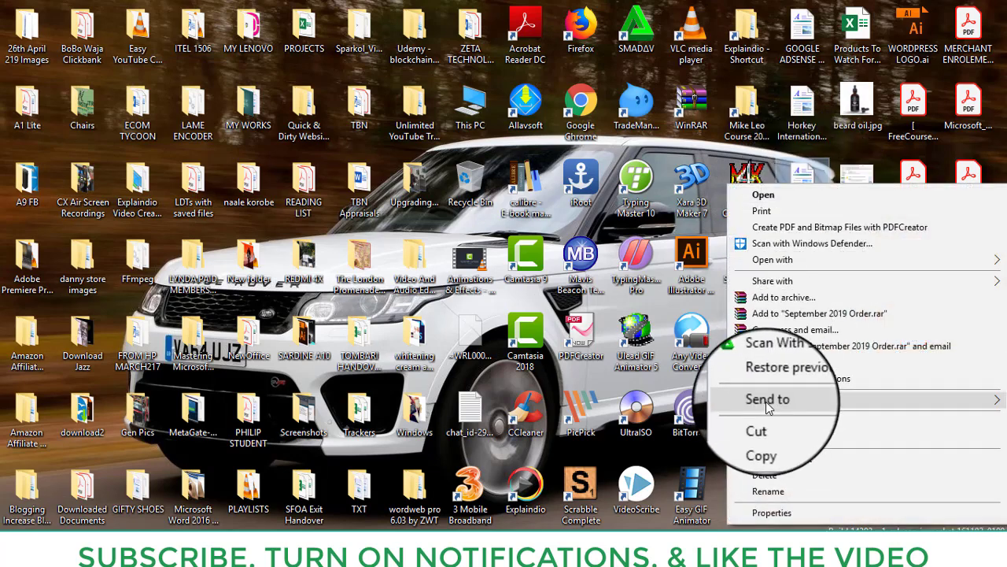
Step: Send the file to a Bluetooth device, choosing the TECNO CAMON 11 phone
{"action": "left_click", "coordinate": [611, 401]}
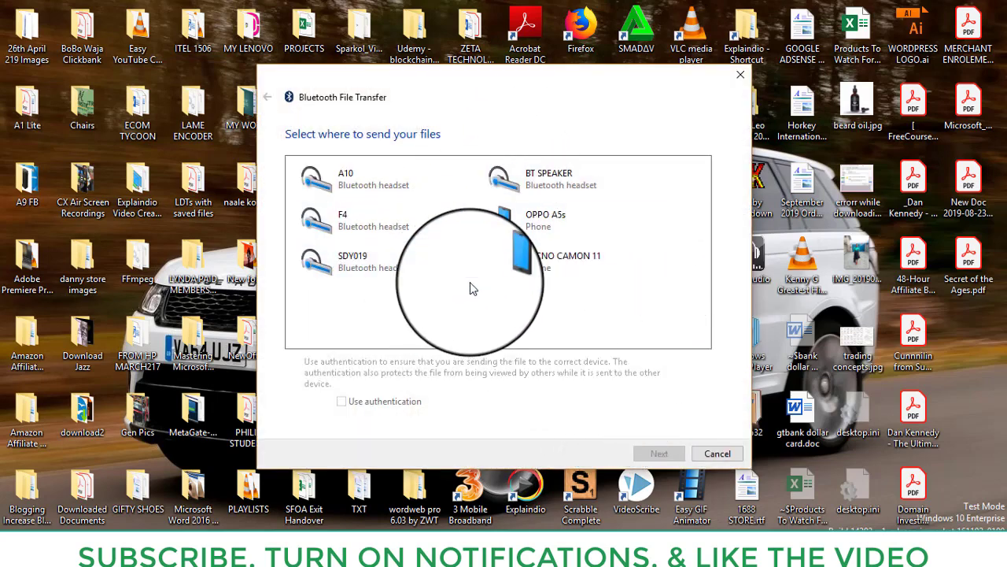
{"action": "scroll", "coordinate": [485, 236], "scroll_direction": "down", "scroll_amount": 3}
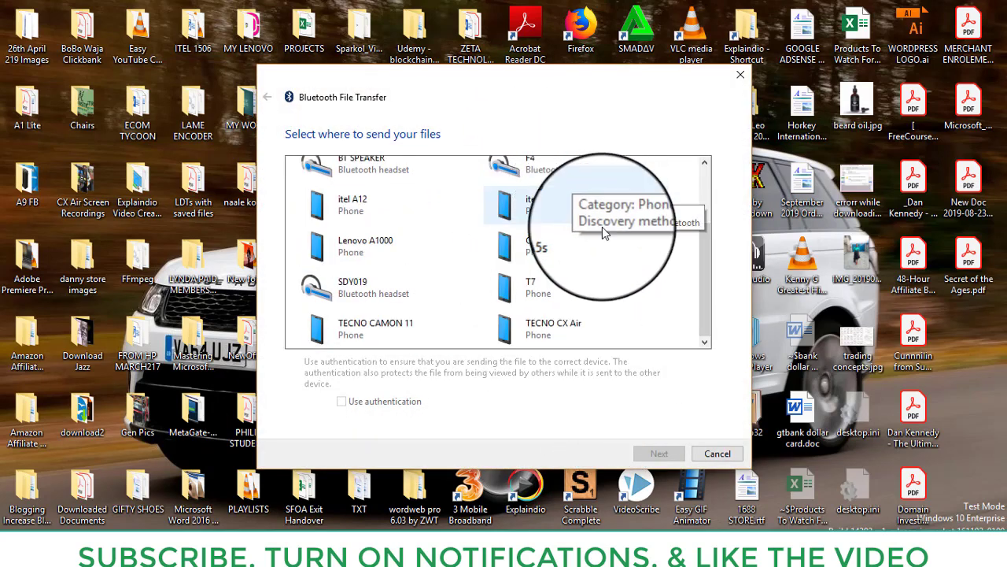
{"action": "left_click", "coordinate": [399, 329]}
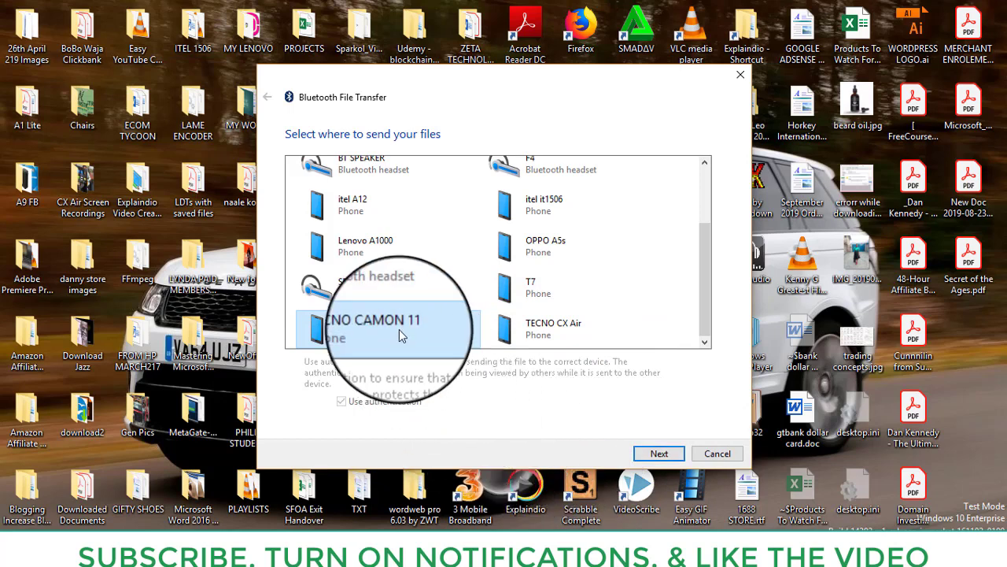
Step: Attempt and retry sending the .rtf to TECNO CAMON 11, then close the failed transfer
{"action": "left_click", "coordinate": [660, 454]}
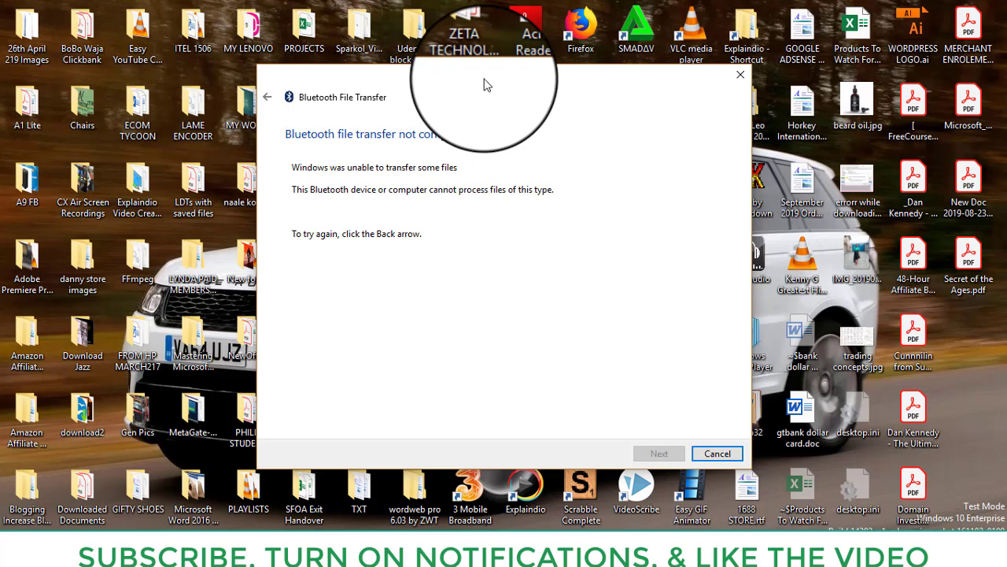
{"action": "left_click", "coordinate": [269, 103]}
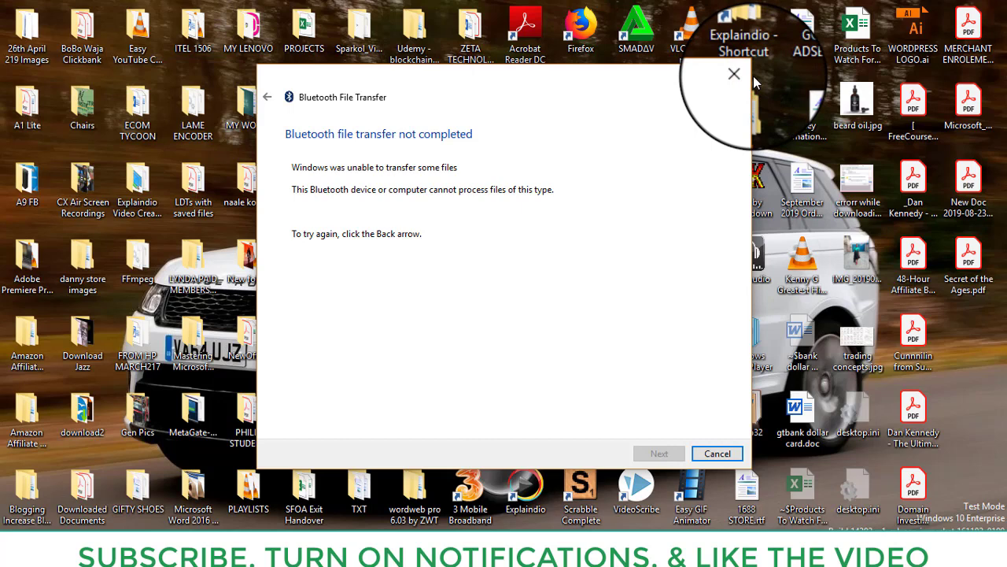
{"action": "left_click", "coordinate": [733, 75]}
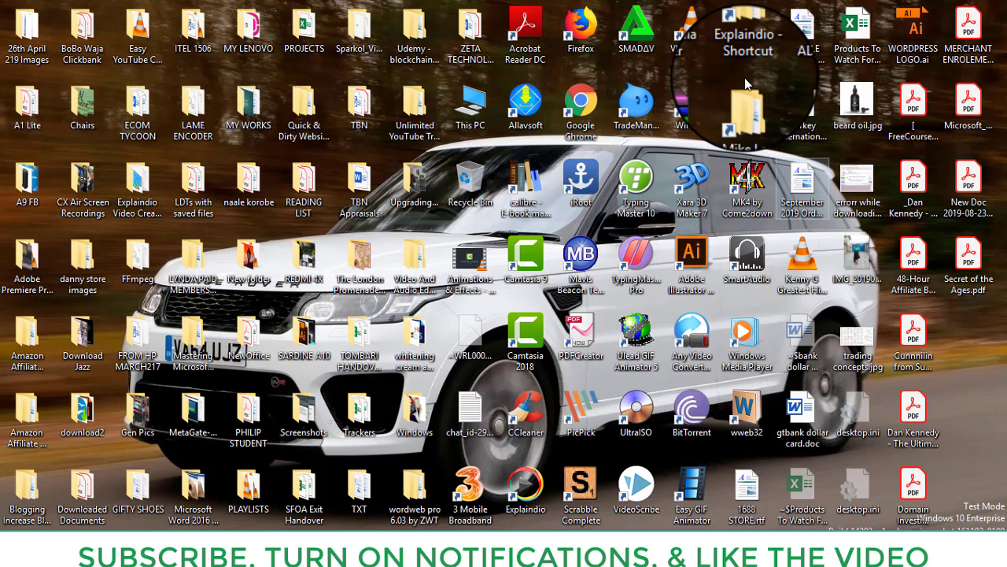
Step: Rename September 2019 Order.rtf to September 2019 Order.jpg, accepting the extension warning
{"action": "right_click", "coordinate": [804, 191]}
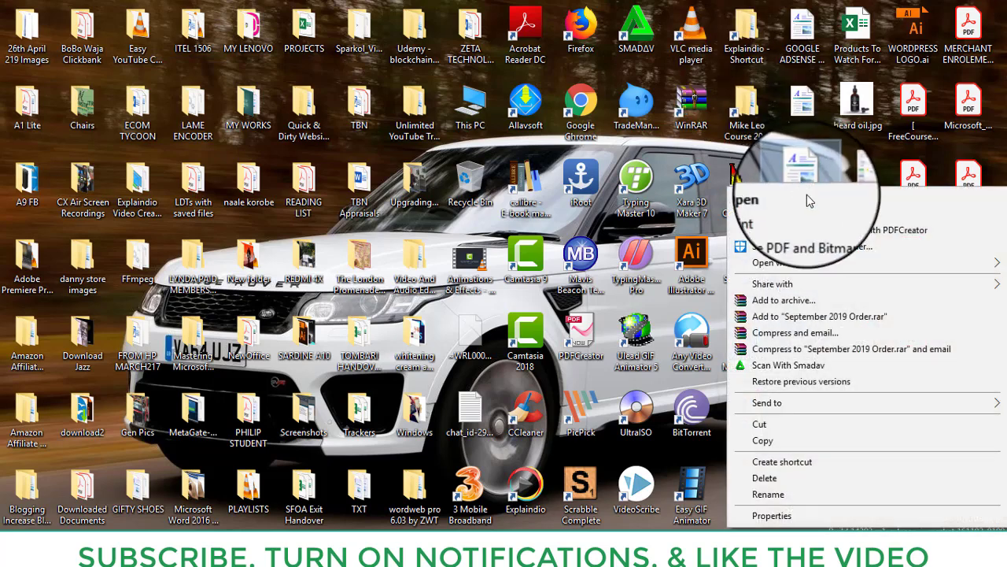
{"action": "left_click", "coordinate": [774, 496]}
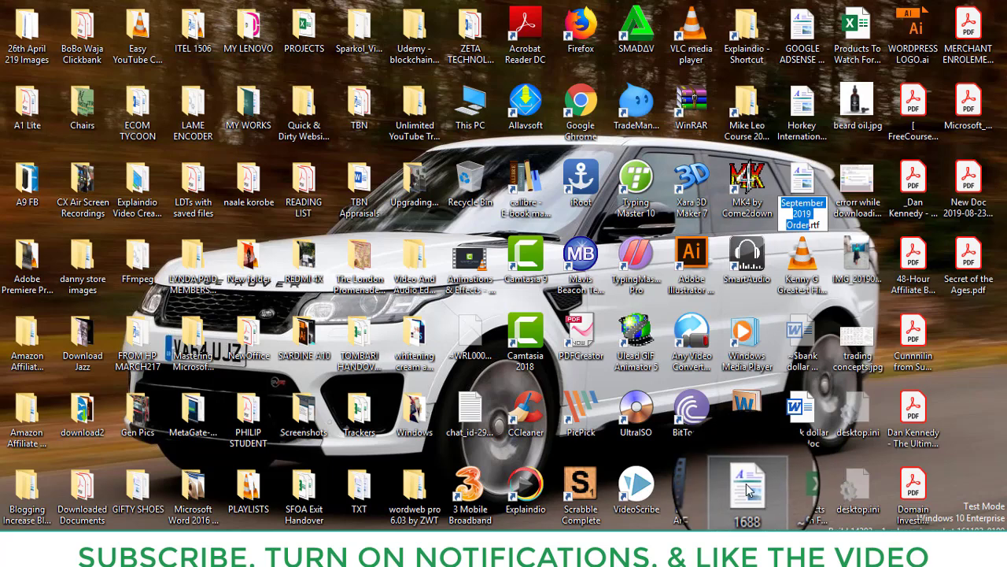
{"action": "left_click", "coordinate": [824, 227]}
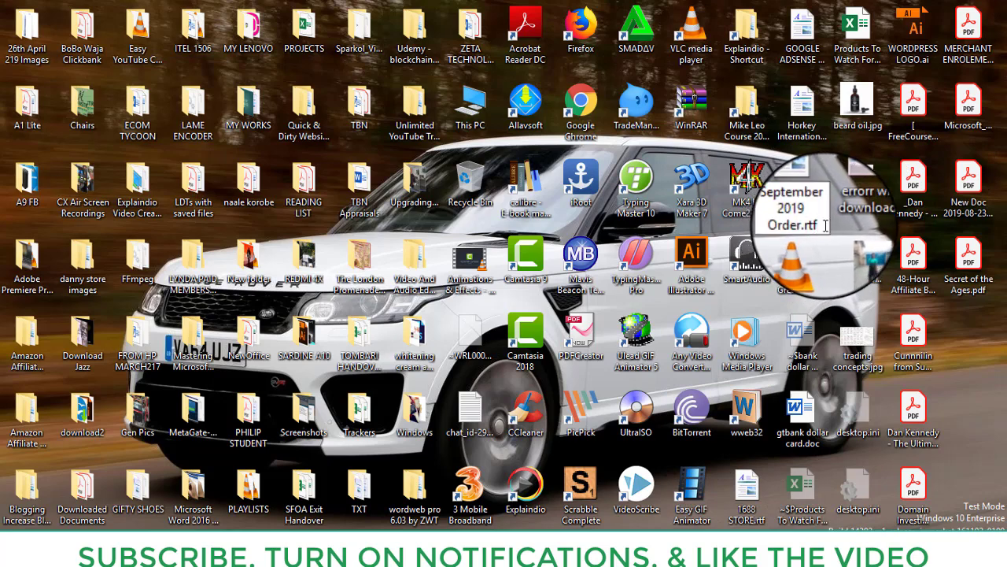
{"action": "key", "text": "BackSpace"}
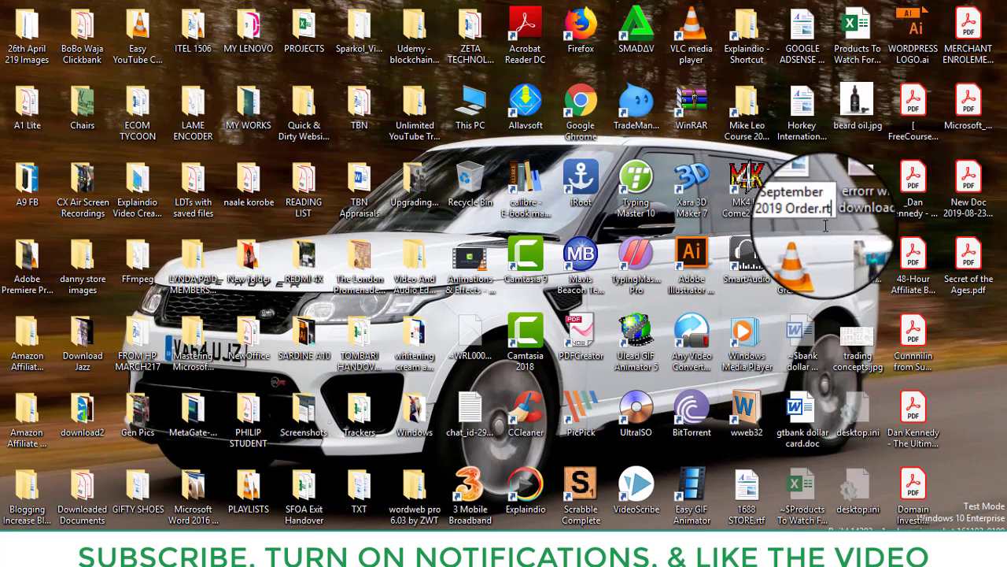
{"action": "key", "text": "BackSpace"}
{"action": "key", "text": "BackSpace"}
{"action": "type", "text": "j"}
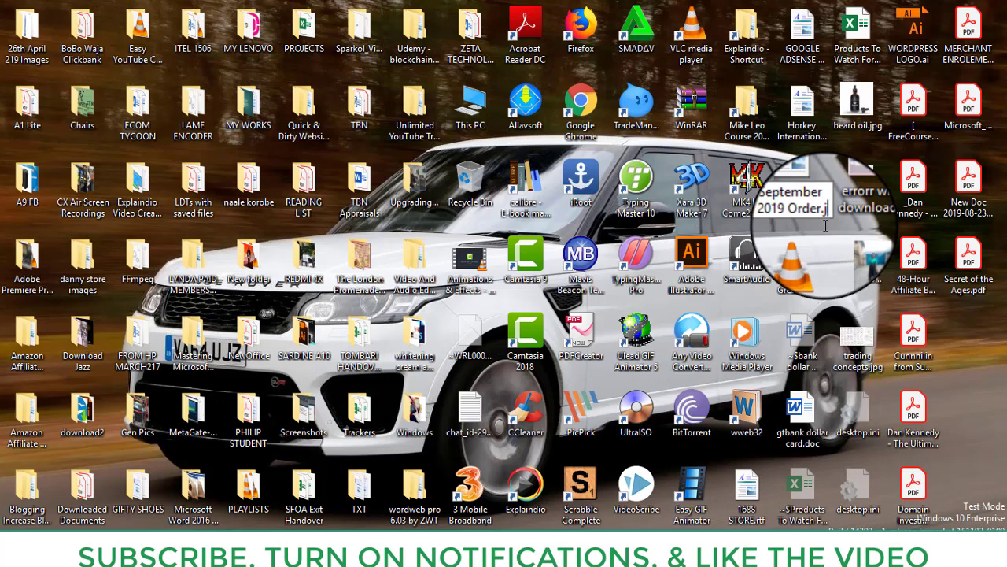
{"action": "type", "text": "pg"}
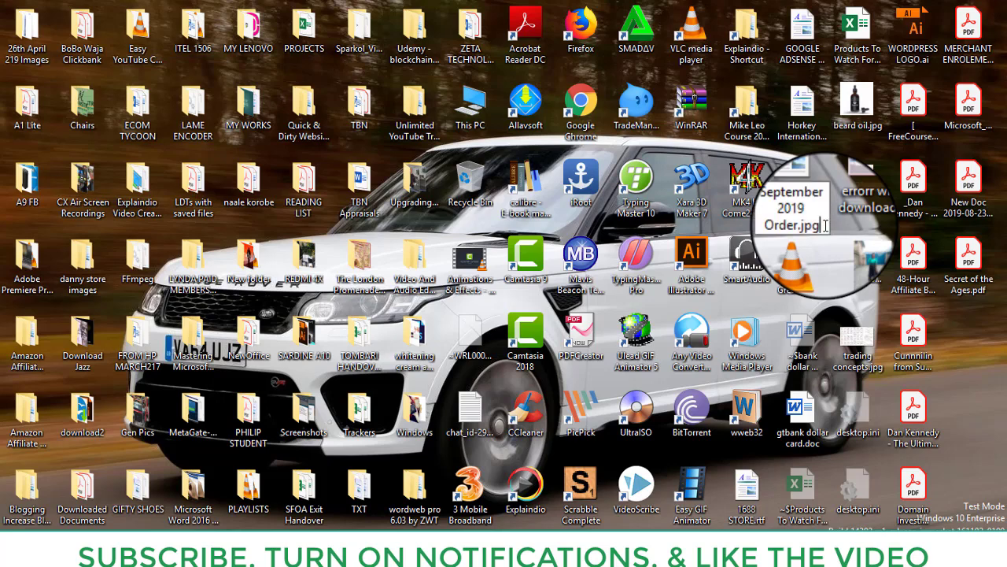
{"action": "key", "text": "Return"}
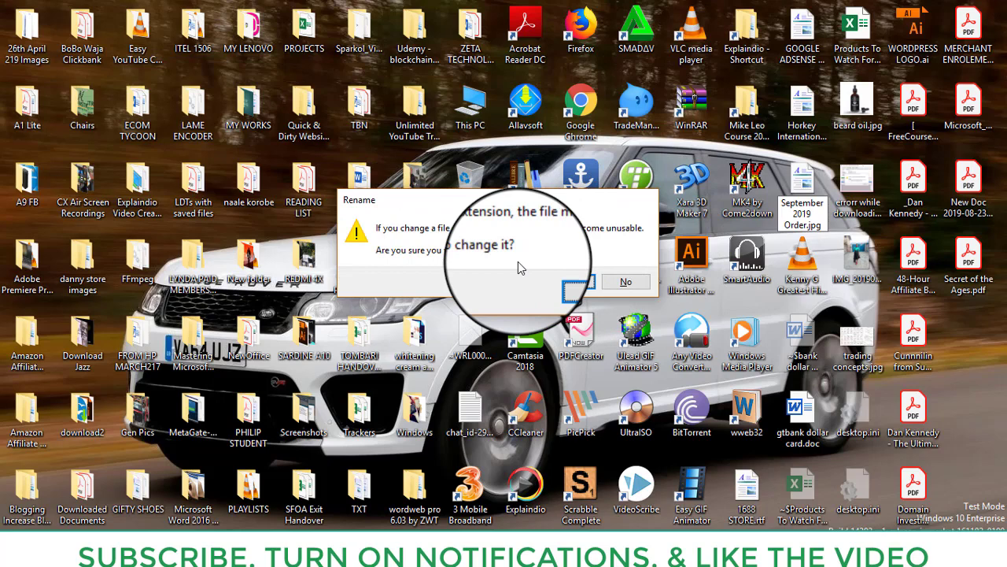
{"action": "left_click", "coordinate": [570, 281]}
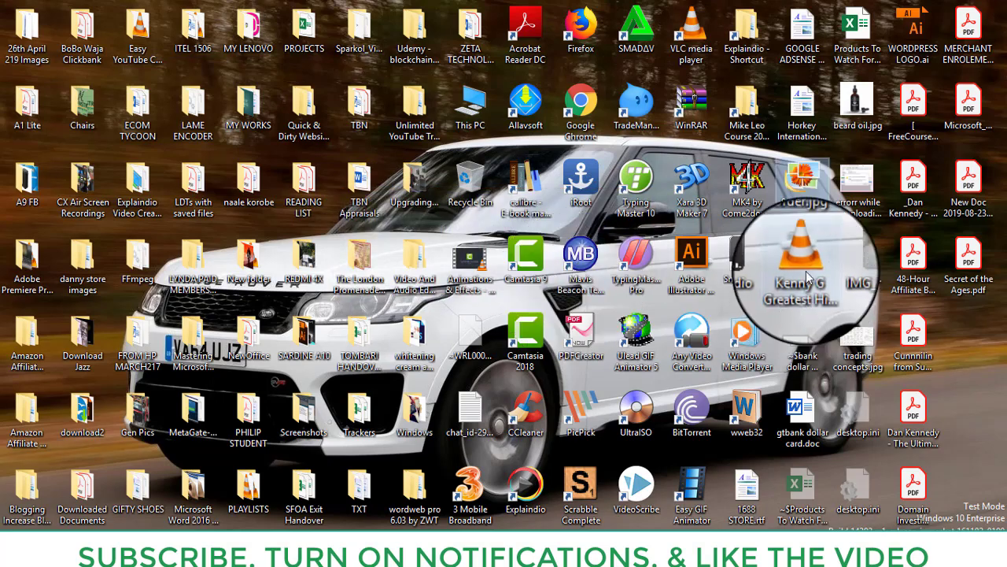
Step: Send September 2019 Order.jpg over Bluetooth to TECNO CAMON 11 until it transfers
{"action": "right_click", "coordinate": [800, 177]}
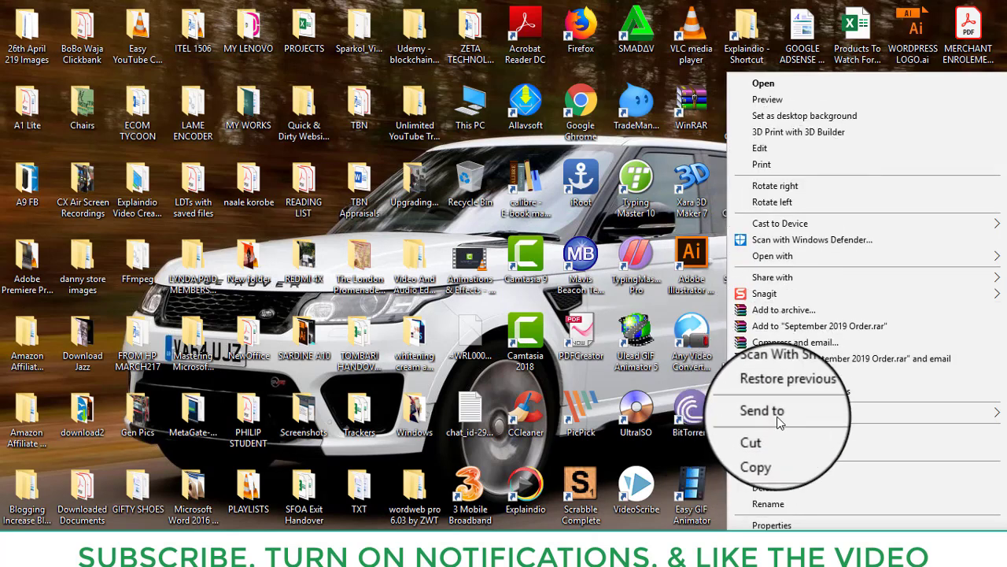
{"action": "mouse_move", "coordinate": [795, 411]}
{"action": "left_click", "coordinate": [606, 412]}
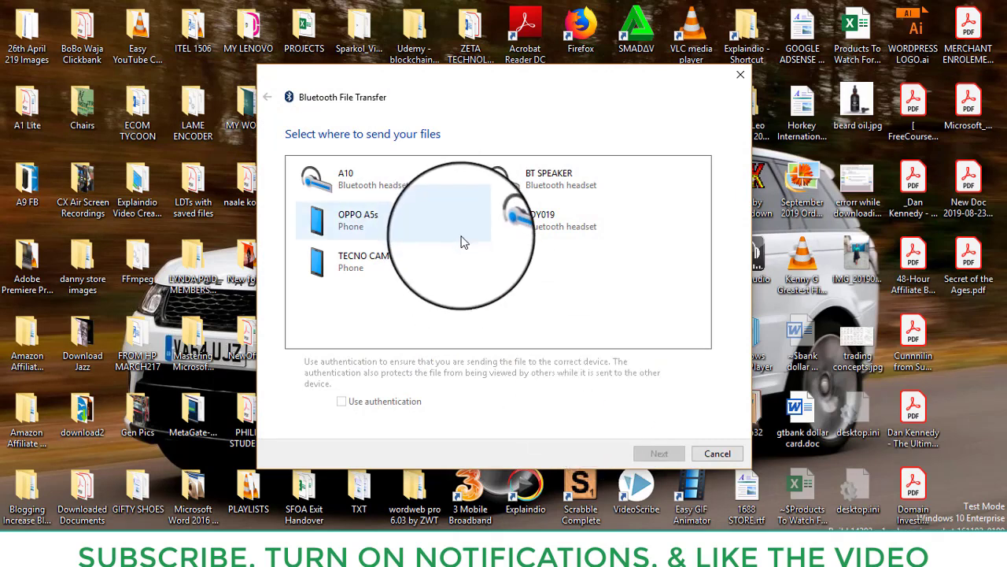
{"action": "scroll", "coordinate": [405, 314], "scroll_direction": "down", "scroll_amount": 3}
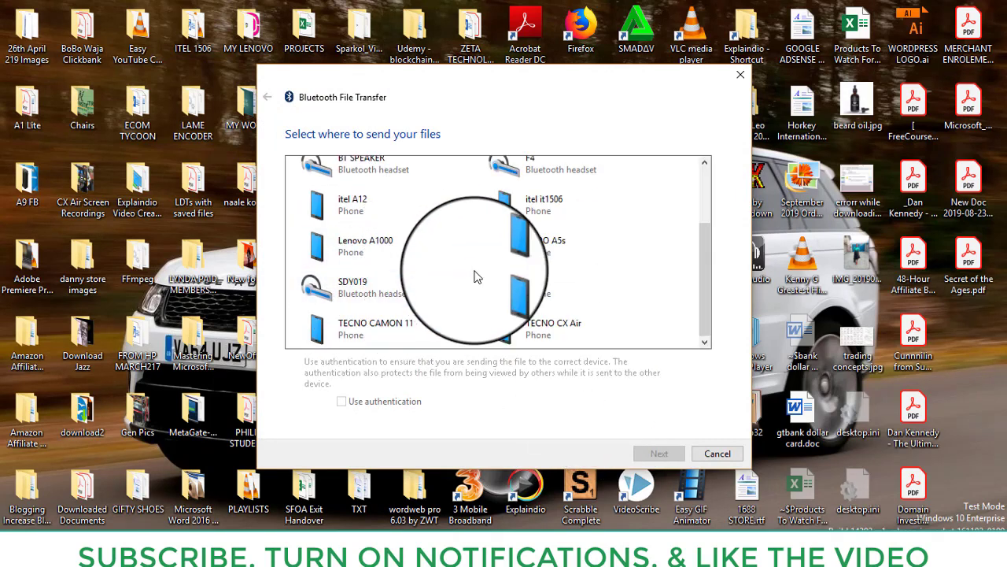
{"action": "left_click", "coordinate": [378, 330]}
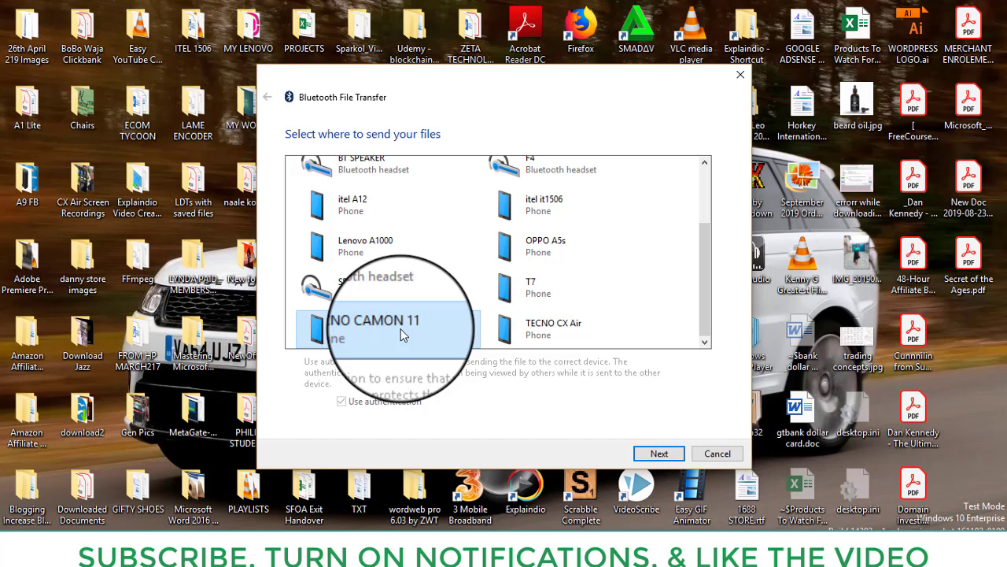
{"action": "left_click", "coordinate": [677, 459]}
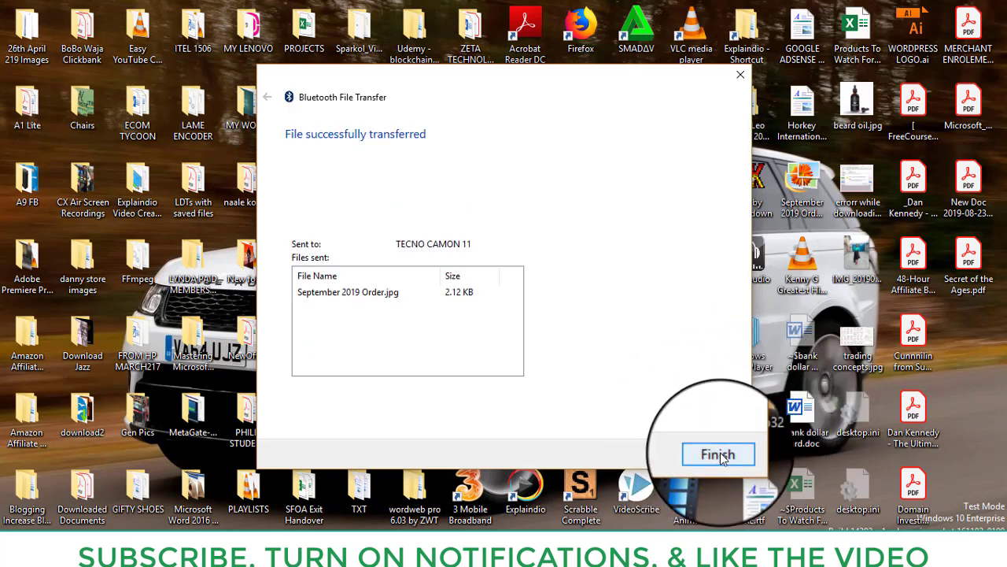
Step: Finish the transfer wizard and rename the file back to September 2019 Order.rtf
{"action": "left_click", "coordinate": [718, 455]}
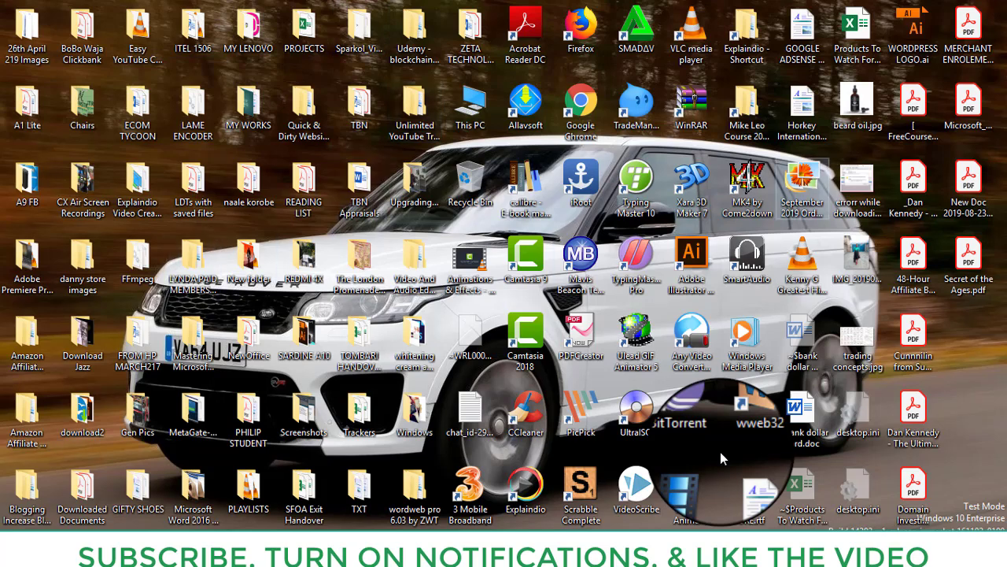
{"action": "left_click", "coordinate": [802, 189]}
{"action": "right_click", "coordinate": [720, 452]}
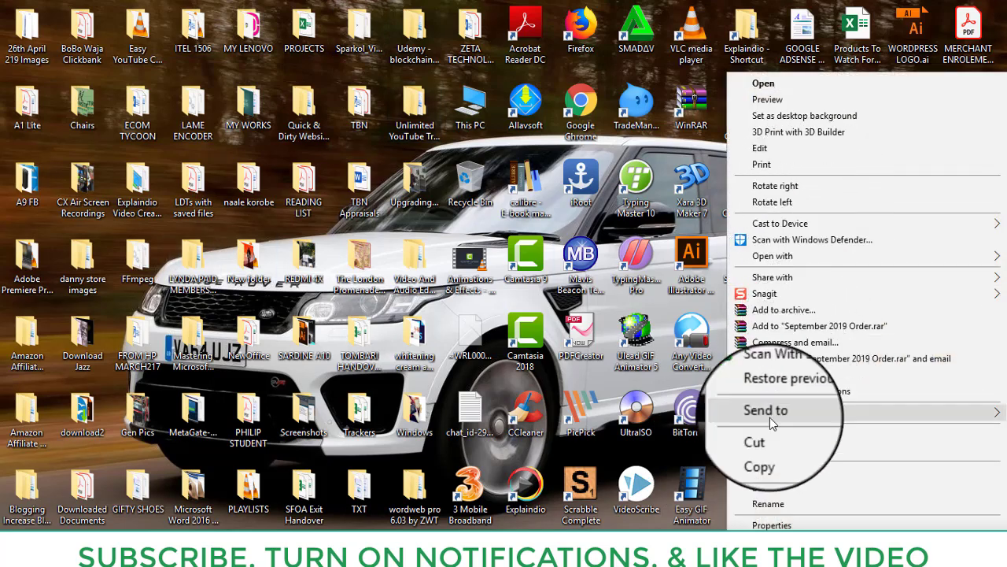
{"action": "left_click", "coordinate": [768, 507]}
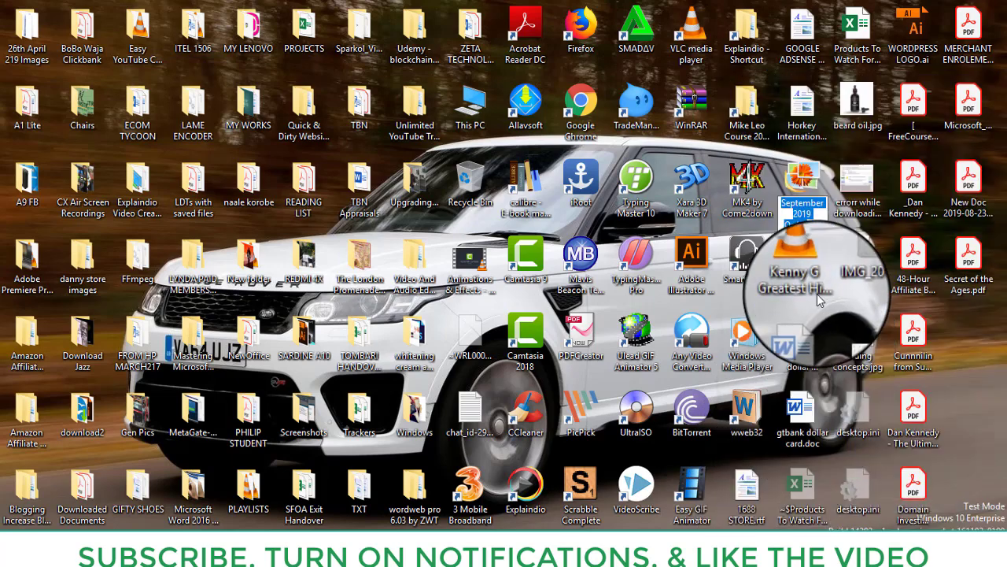
{"action": "left_click", "coordinate": [824, 227]}
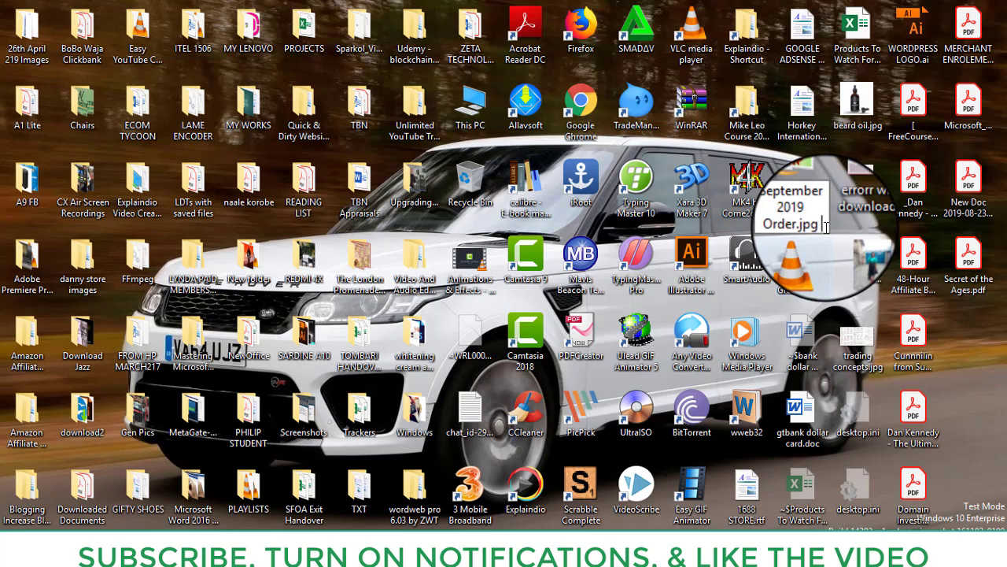
{"action": "key", "text": "BackSpace"}
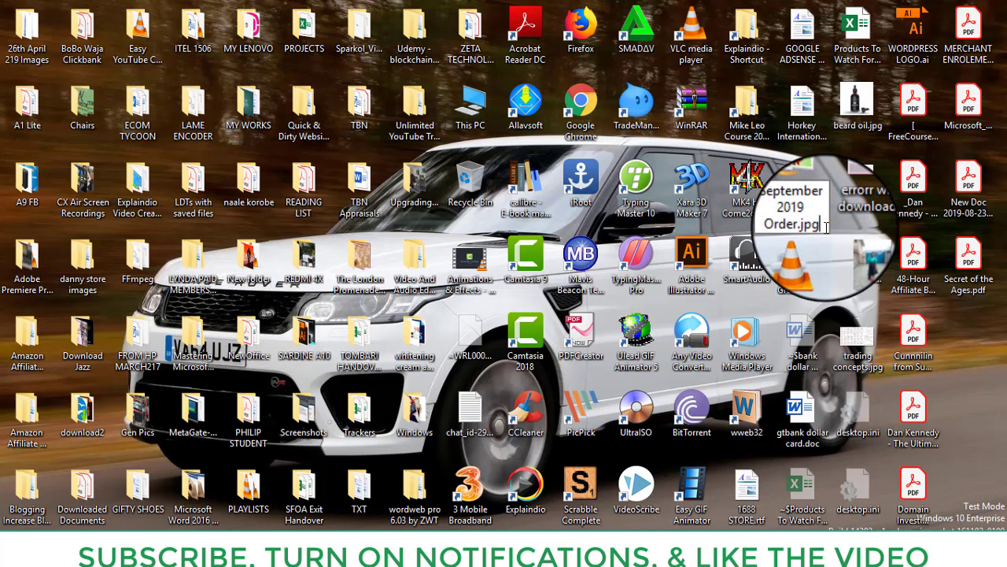
{"action": "key", "text": "BackSpace"}
{"action": "key", "text": "BackSpace"}
{"action": "type", "text": "r"}
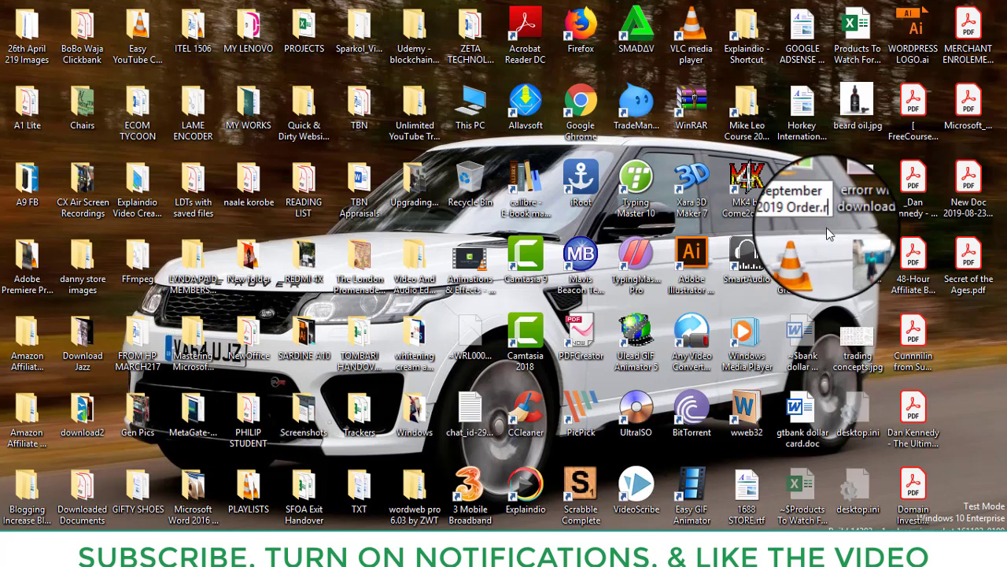
{"action": "type", "text": "tf"}
{"action": "key", "text": "Return"}
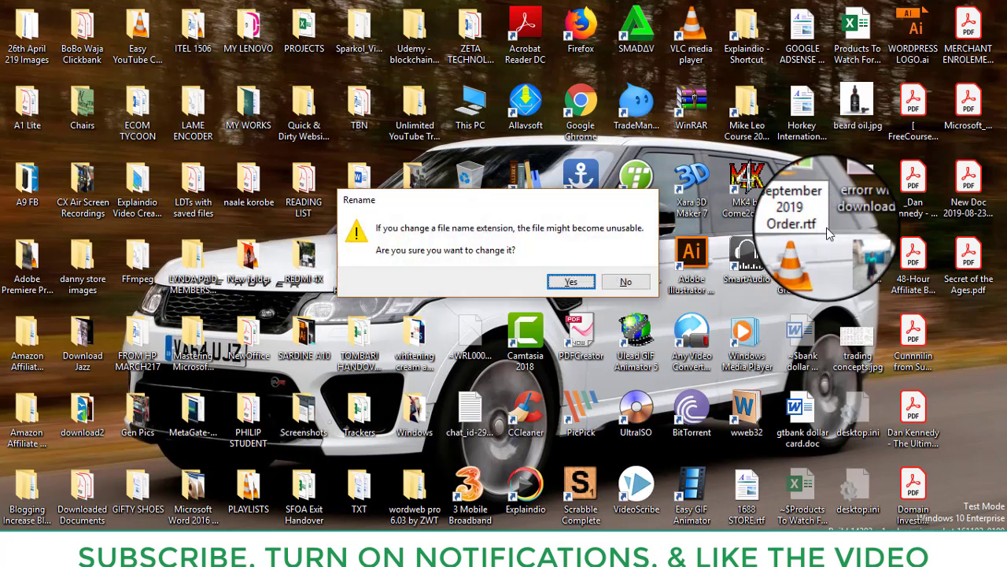
{"action": "left_click", "coordinate": [570, 281]}
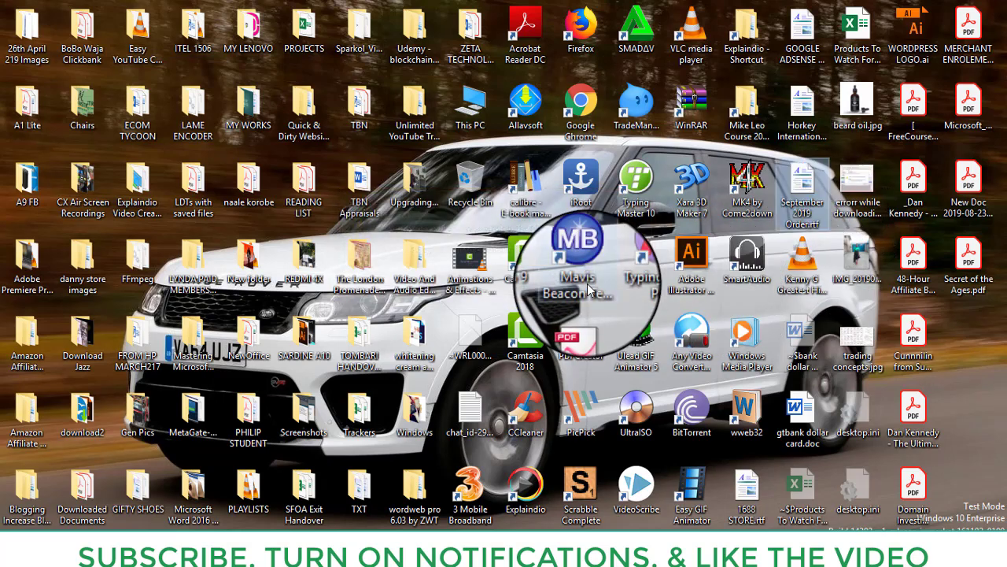